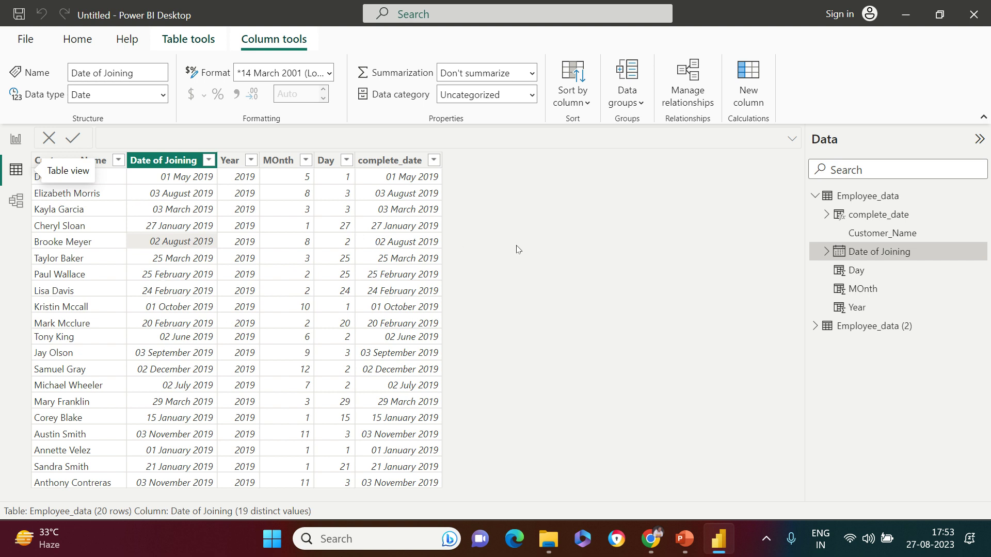
Step: Create a new calculated table and name it calendar in its formula
{"action": "left_click", "coordinate": [76, 31]}
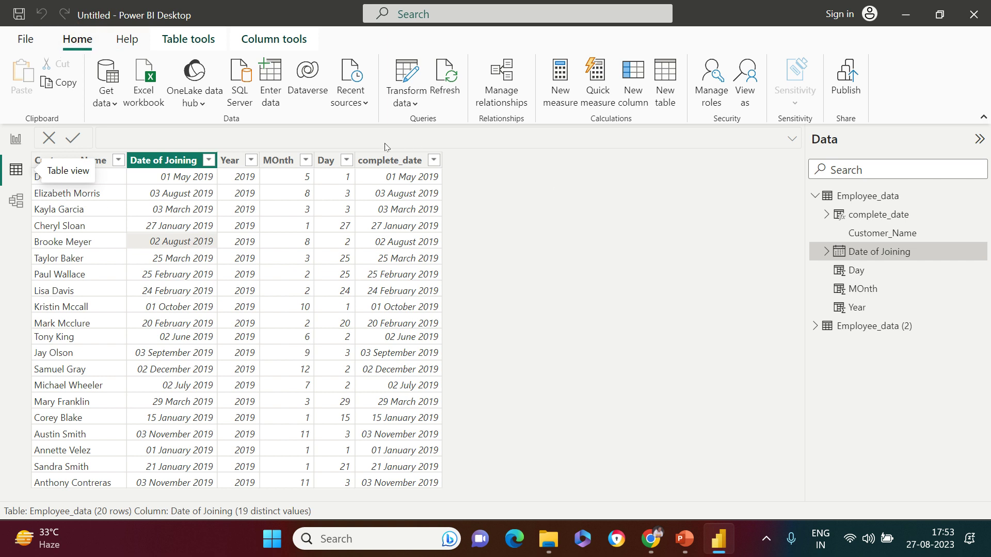
{"action": "left_click", "coordinate": [665, 97]}
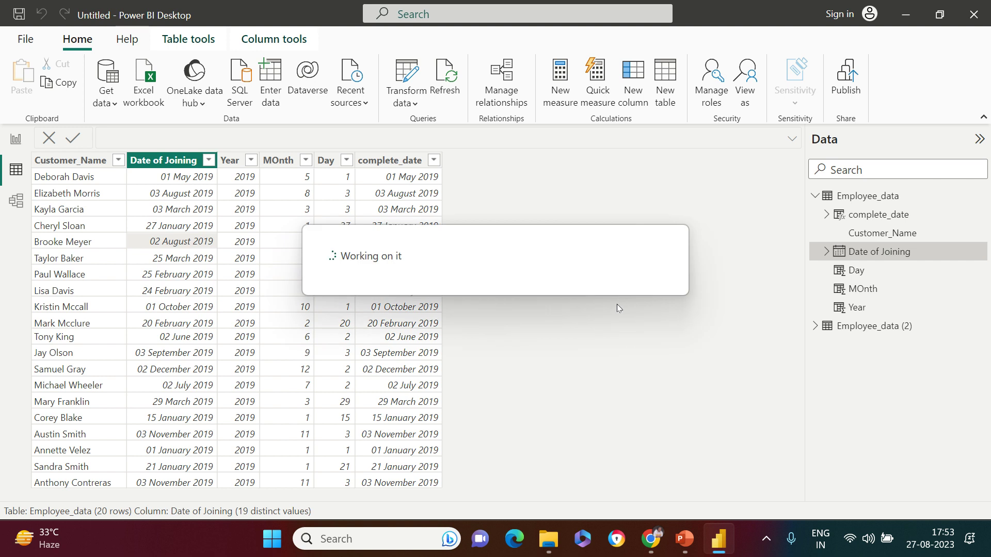
{"action": "left_click", "coordinate": [123, 133]}
{"action": "double_click", "coordinate": [120, 134]}
{"action": "type", "text": "cal"}
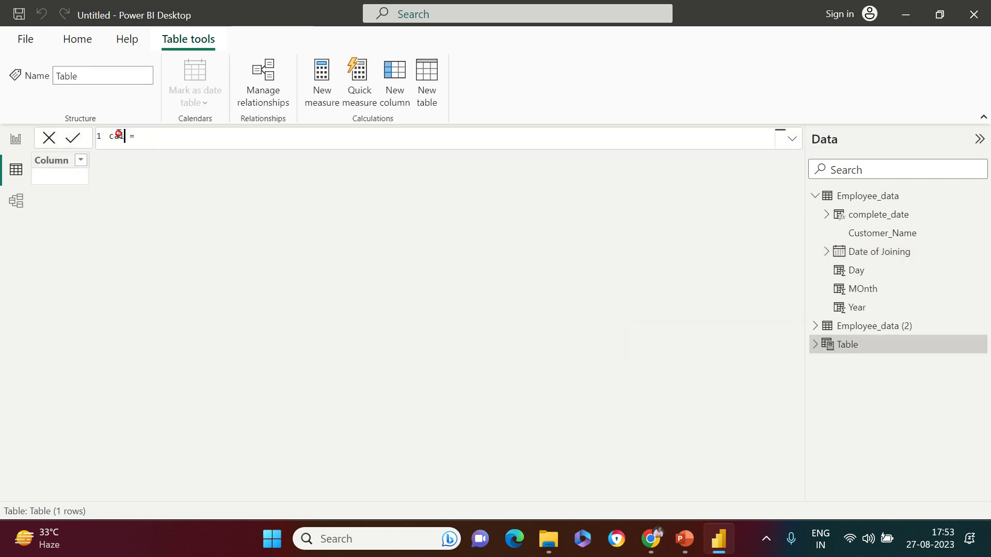
{"action": "type", "text": "end"}
{"action": "type", "text": "ar"}
Step: Define the calendar table as CALENDAR(DATE(2023,01,01),DATE(2023,12,31)) and commit the formula
{"action": "key", "text": "End"}
{"action": "type", "text": "cal"}
{"action": "key", "text": "Down"}
{"action": "key", "text": "Tab"}
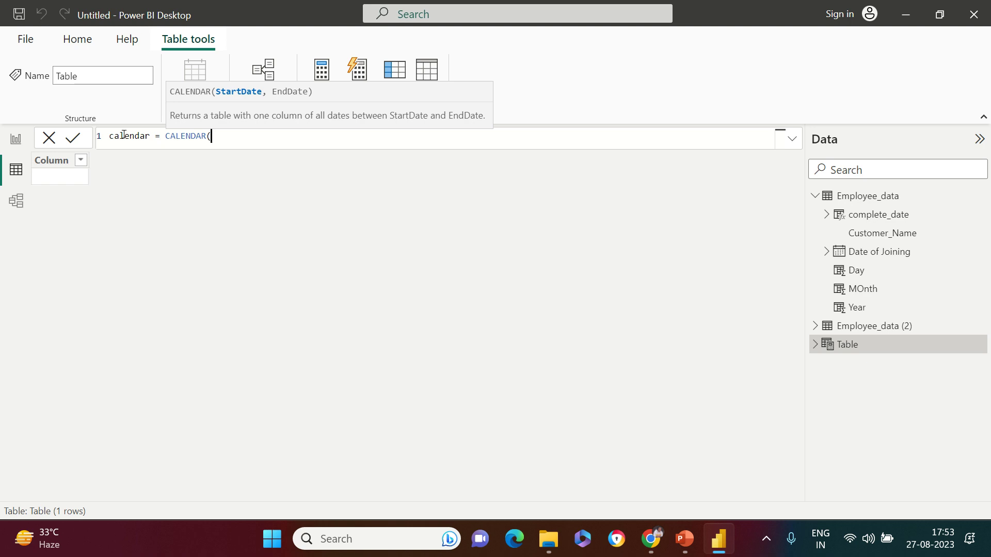
{"action": "type", "text": "da"}
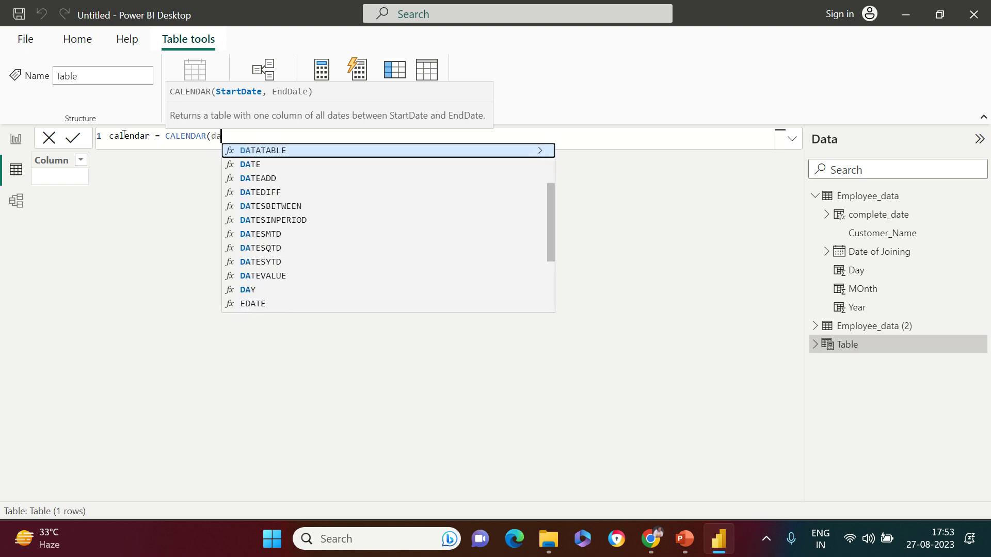
{"action": "key", "text": "Down"}
{"action": "key", "text": "Tab"}
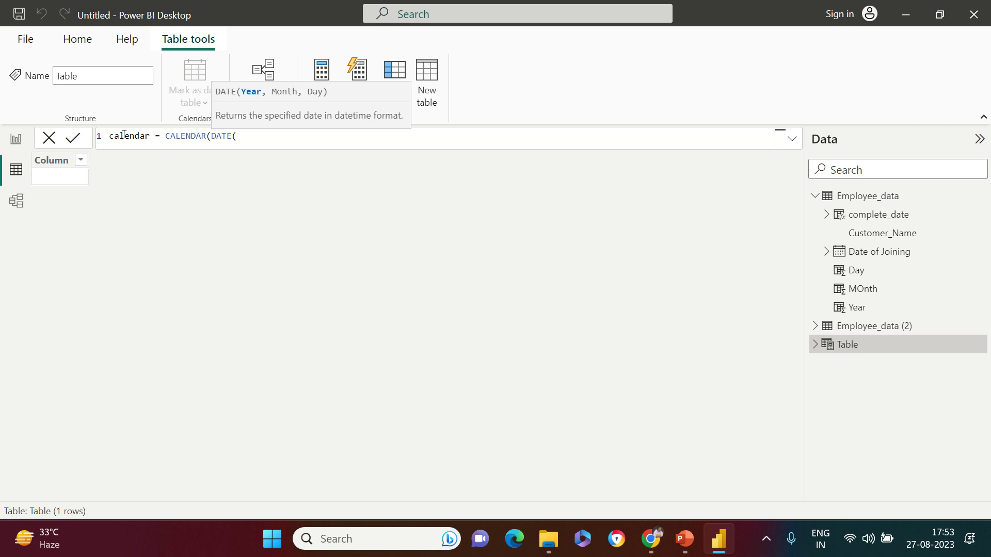
{"action": "type", "text": "2023,01,01),"}
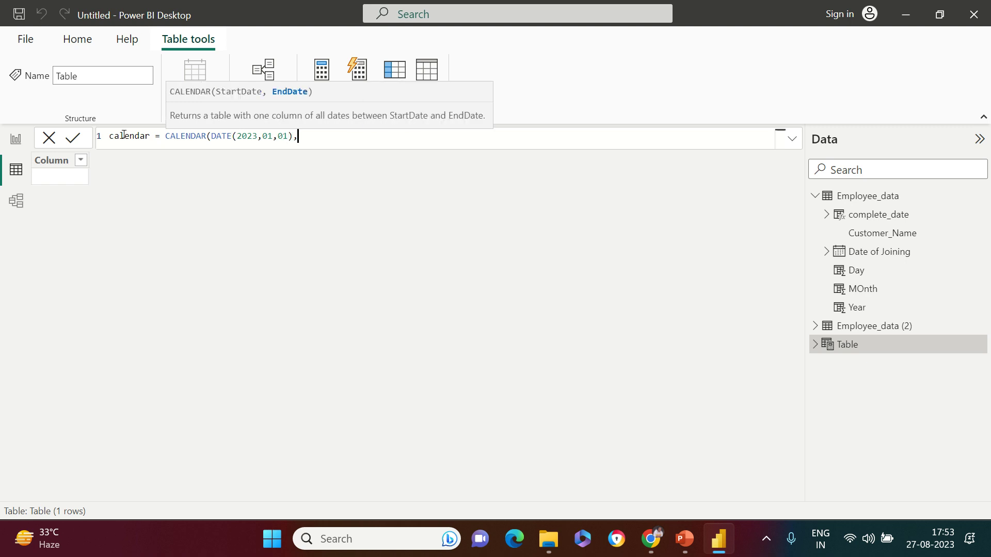
{"action": "type", "text": "date("}
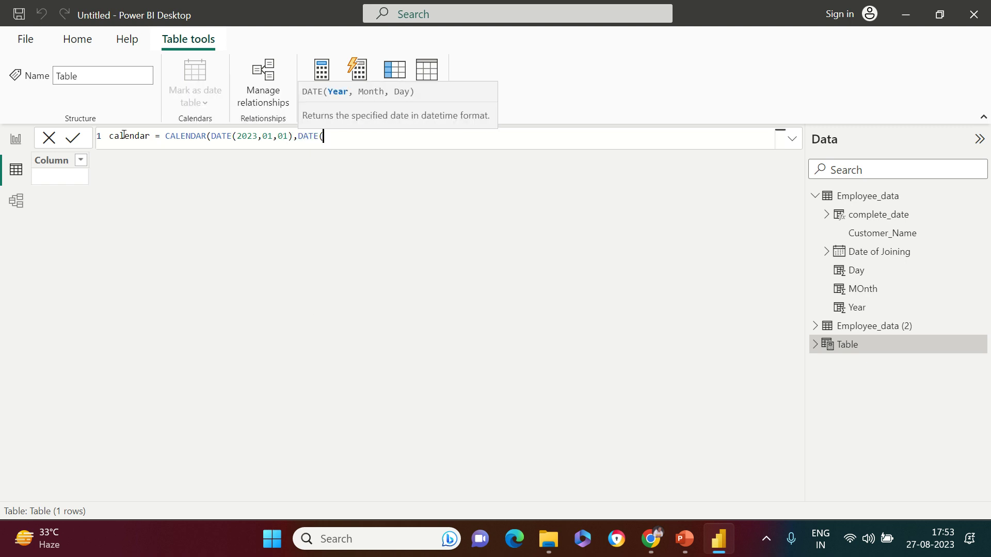
{"action": "type", "text": "2023,12,31))"}
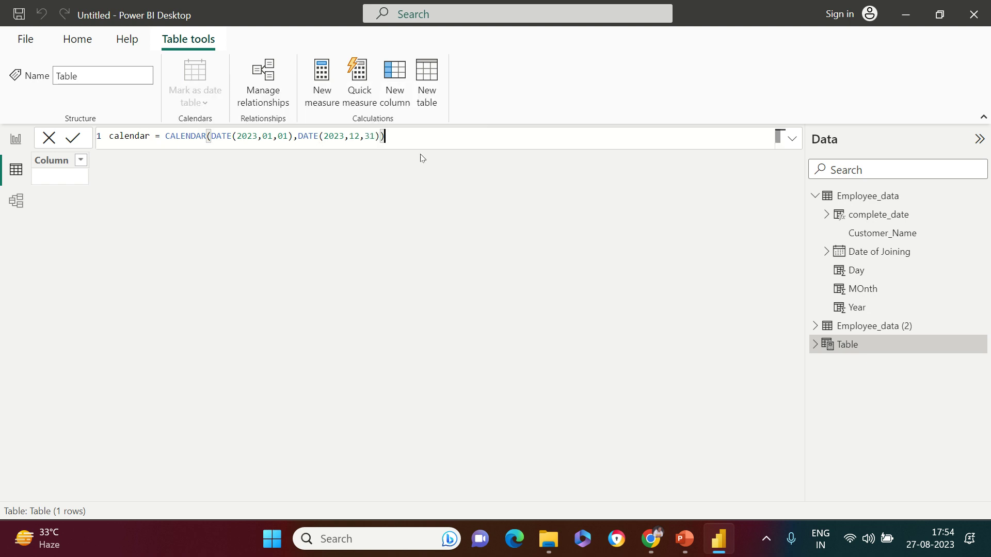
{"action": "left_click", "coordinate": [77, 138]}
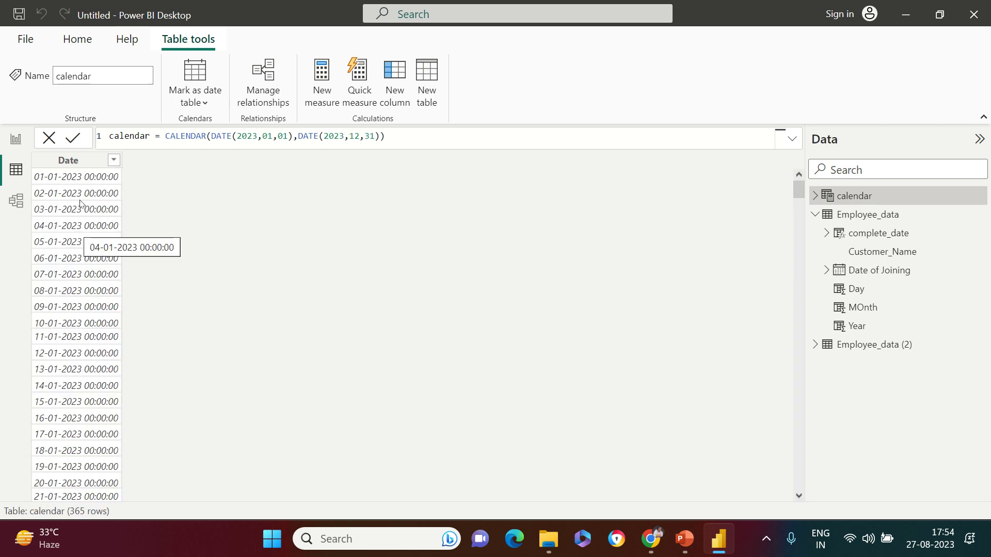
Step: Format the calendar table's Date column as Long Date (*14 March 2001)
{"action": "left_click", "coordinate": [76, 163]}
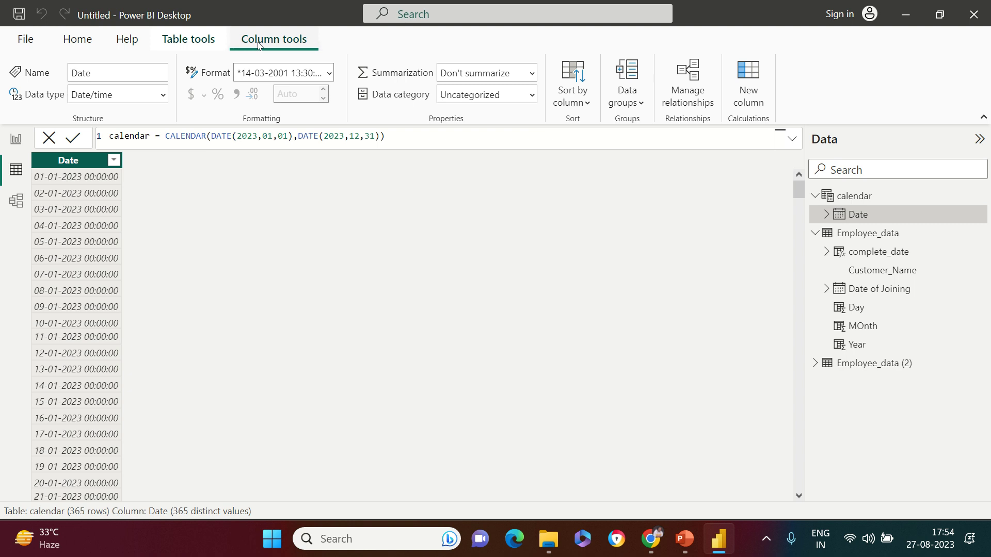
{"action": "left_click", "coordinate": [330, 73]}
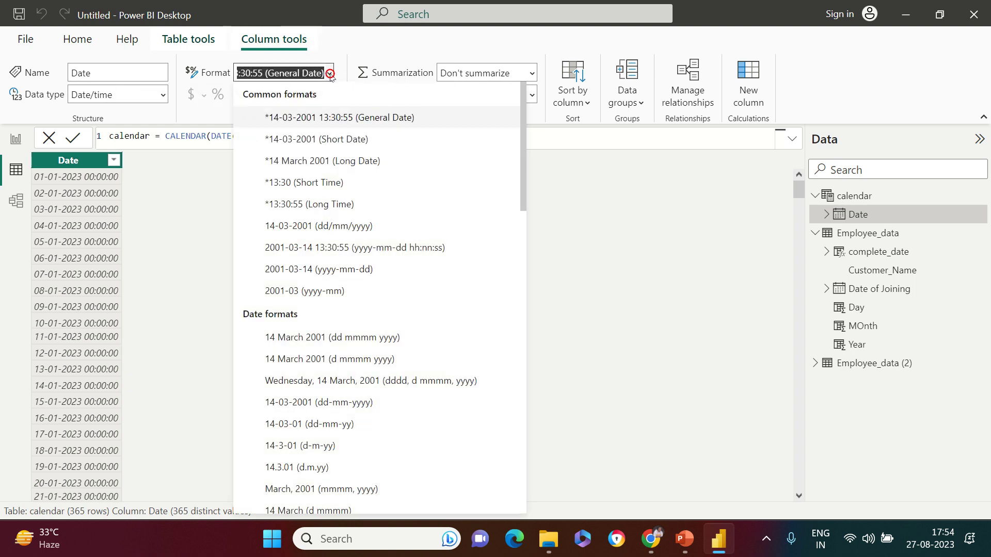
{"action": "left_click", "coordinate": [317, 162]}
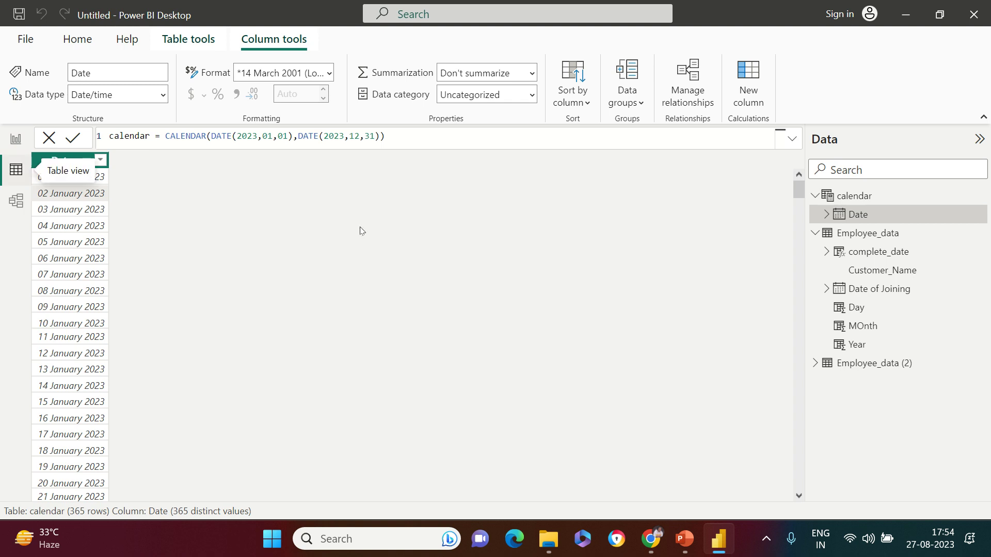
Step: Compare the Date of Joining values in Employee_data with the Date column of the calendar table
{"action": "left_click", "coordinate": [868, 233]}
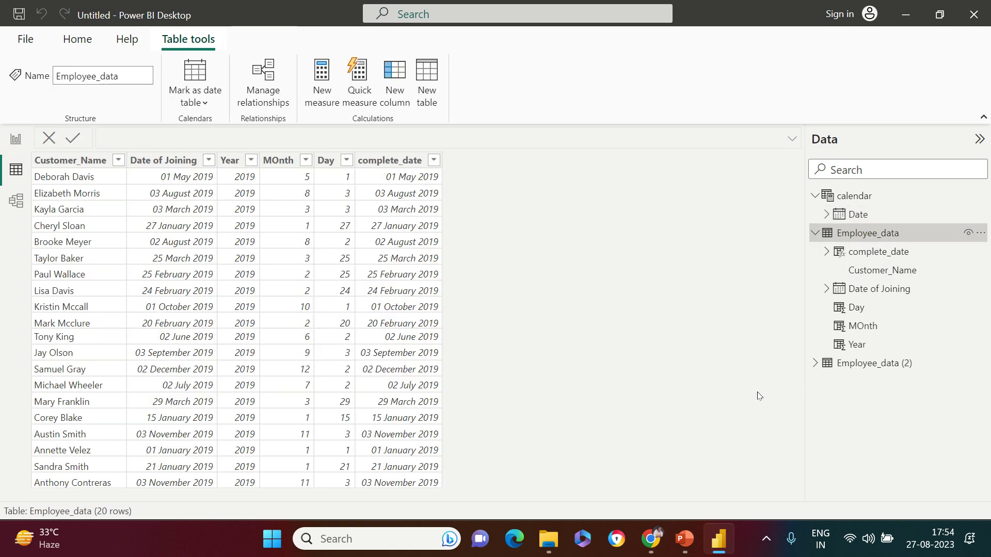
{"action": "left_click", "coordinate": [876, 289]}
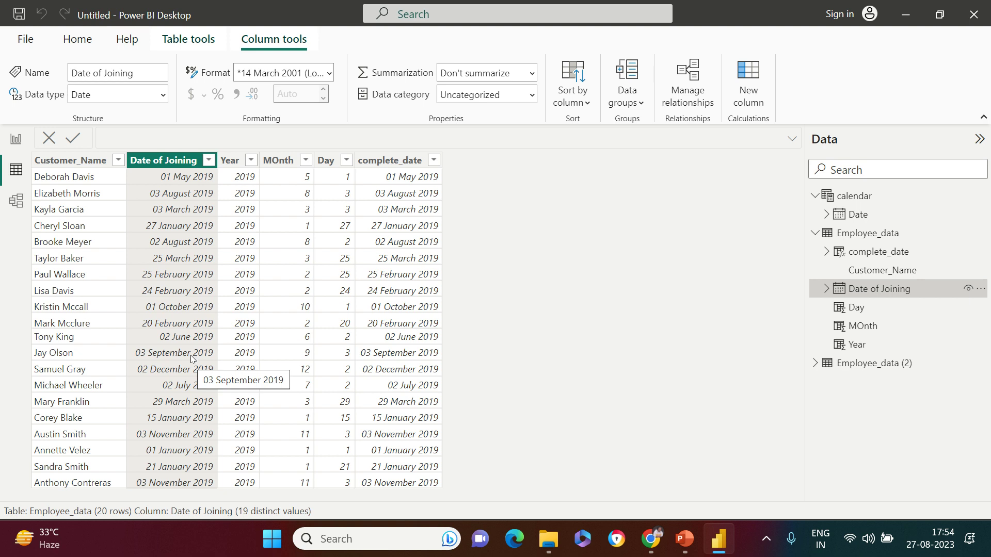
{"action": "left_click", "coordinate": [883, 217]}
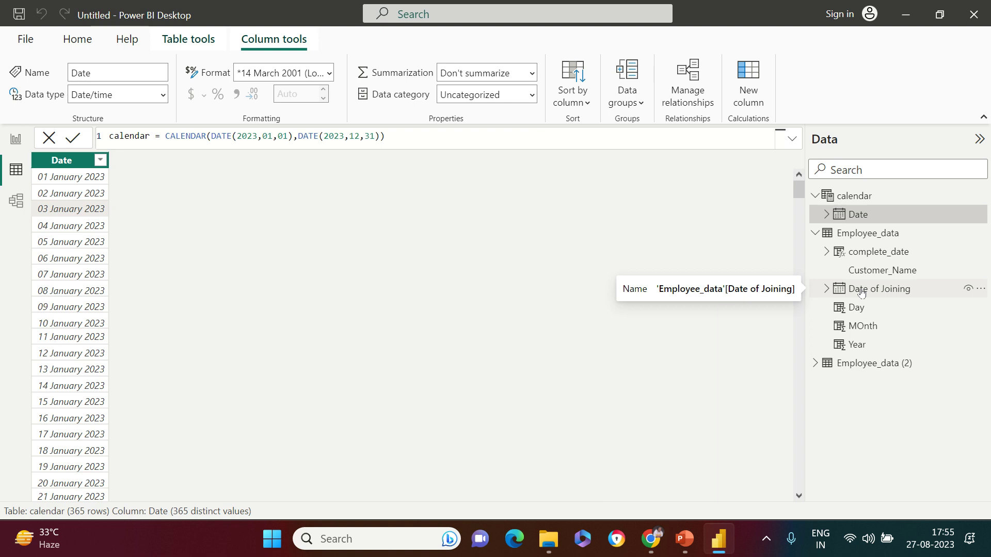
{"action": "key", "text": "alt"}
{"action": "left_click", "coordinate": [359, 284]}
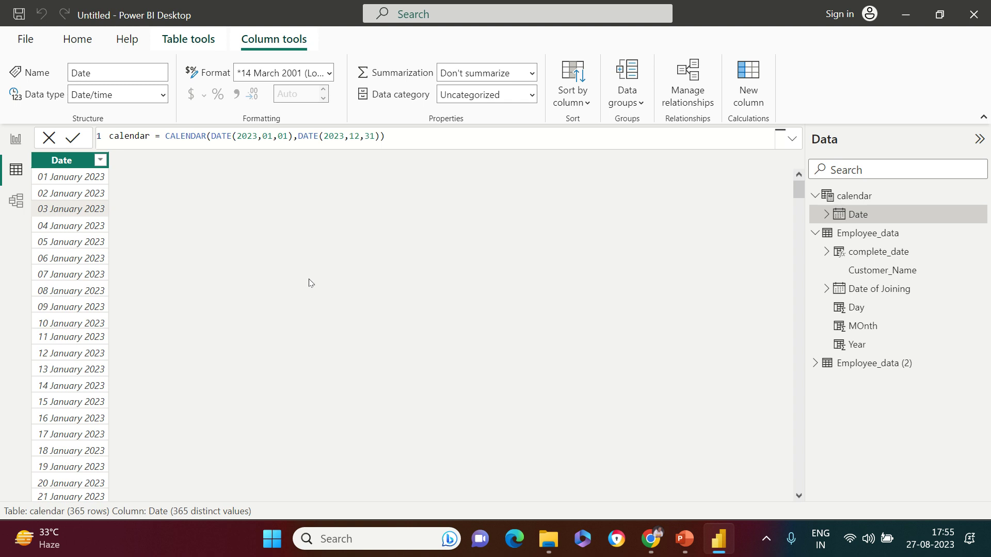
Step: Comment out the CALENDAR expression in the calendar table's formula with //
{"action": "left_click", "coordinate": [395, 139]}
{"action": "double_click", "coordinate": [169, 136]}
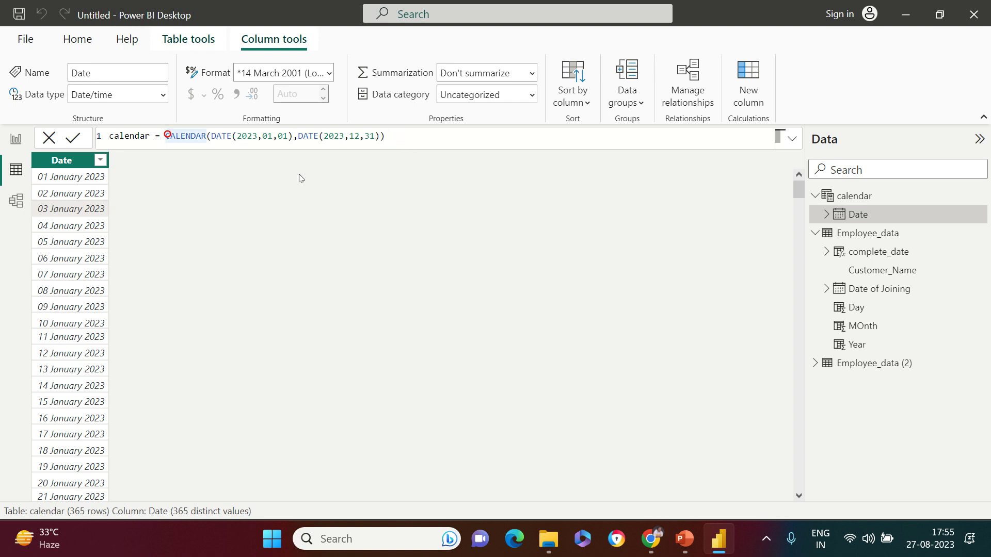
{"action": "type", "text": "??"}
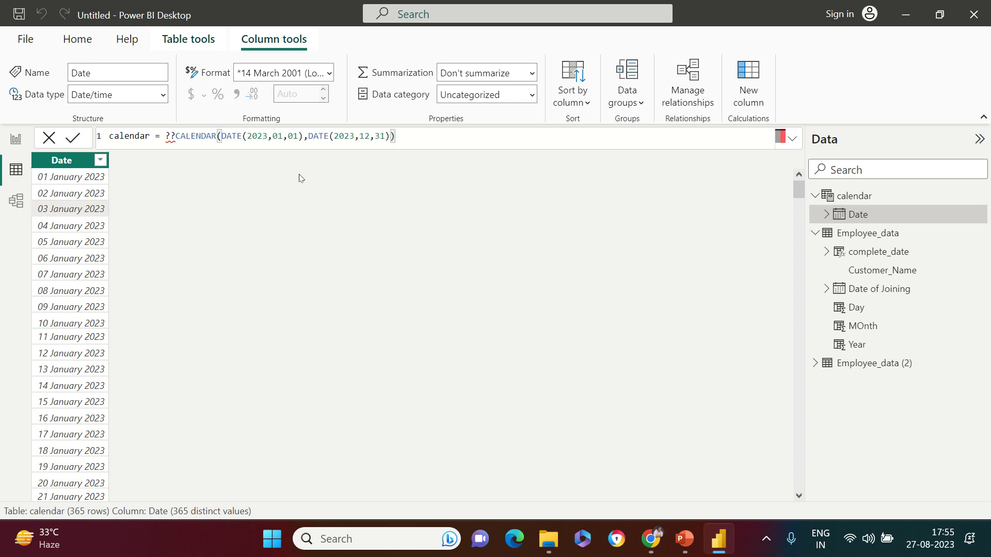
{"action": "left_click", "coordinate": [175, 136]}
{"action": "key", "text": "BackSpace"}
{"action": "key", "text": "BackSpace"}
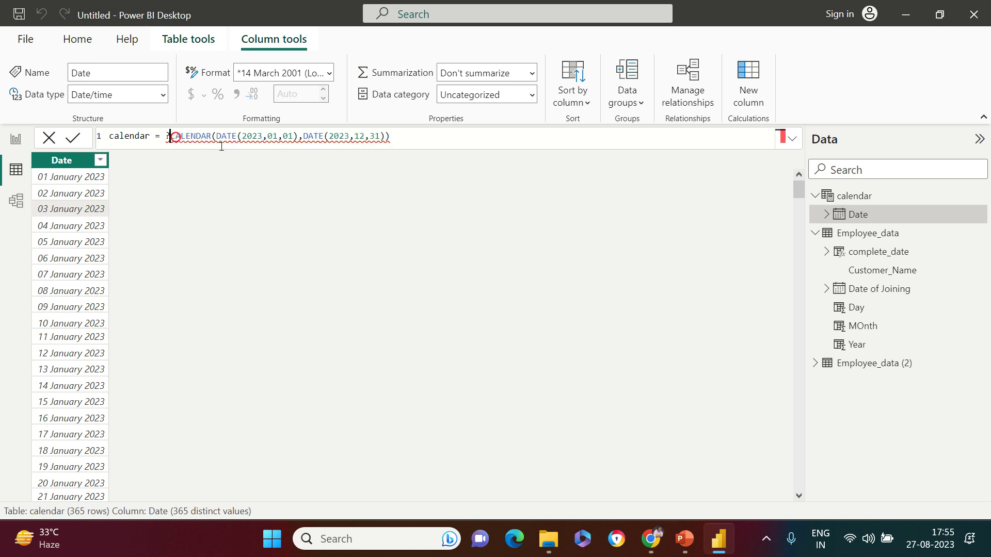
{"action": "type", "text": "?"}
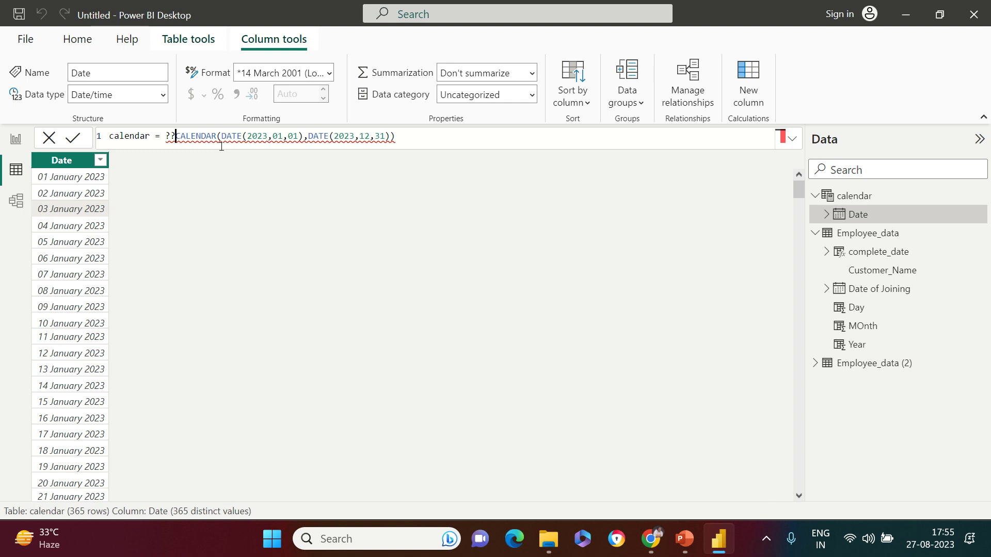
{"action": "key", "text": "BackSpace"}
{"action": "type", "text": "//"}
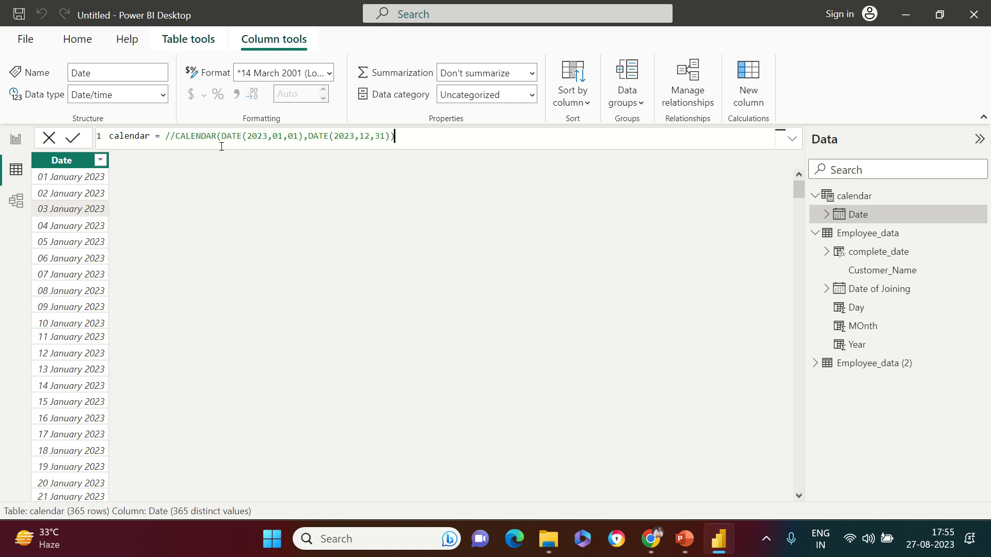
{"action": "left_click", "coordinate": [222, 147]}
Step: Add CALENDARAUTO() on a new line of the calendar table's formula and commit it
{"action": "key", "text": "shift+Return"}
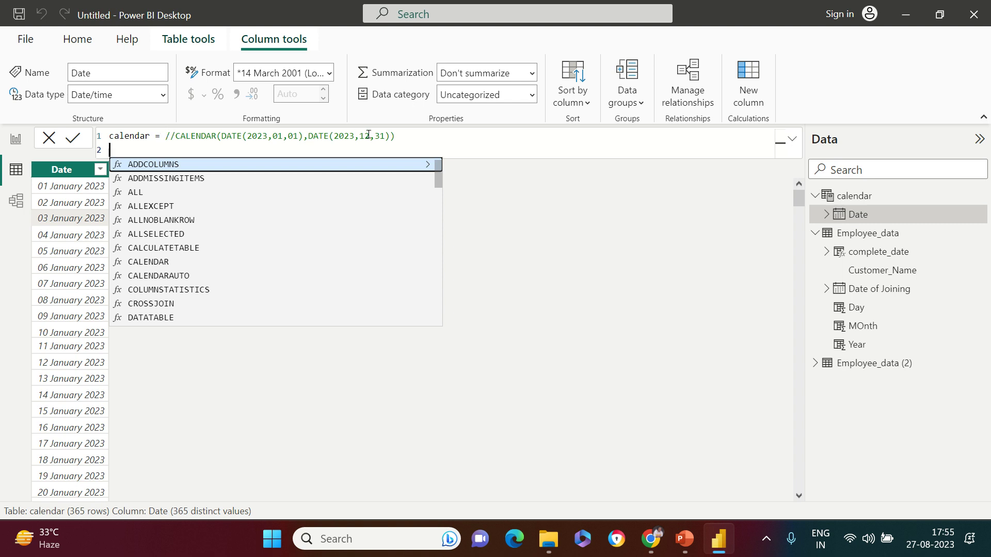
{"action": "type", "text": "cal"}
{"action": "key", "text": "Down"}
{"action": "key", "text": "Down"}
{"action": "key", "text": "Tab"}
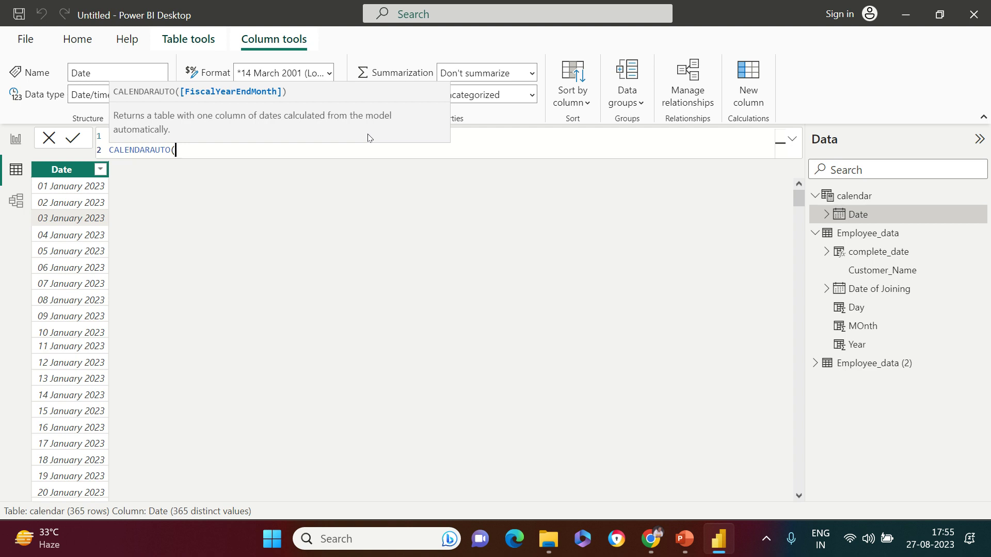
{"action": "type", "text": ")"}
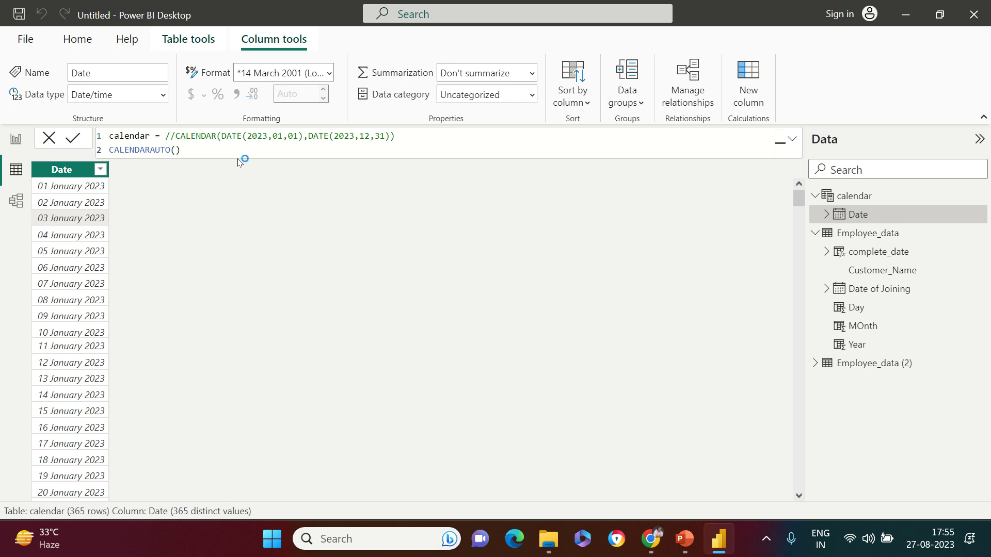
{"action": "key", "text": "Return"}
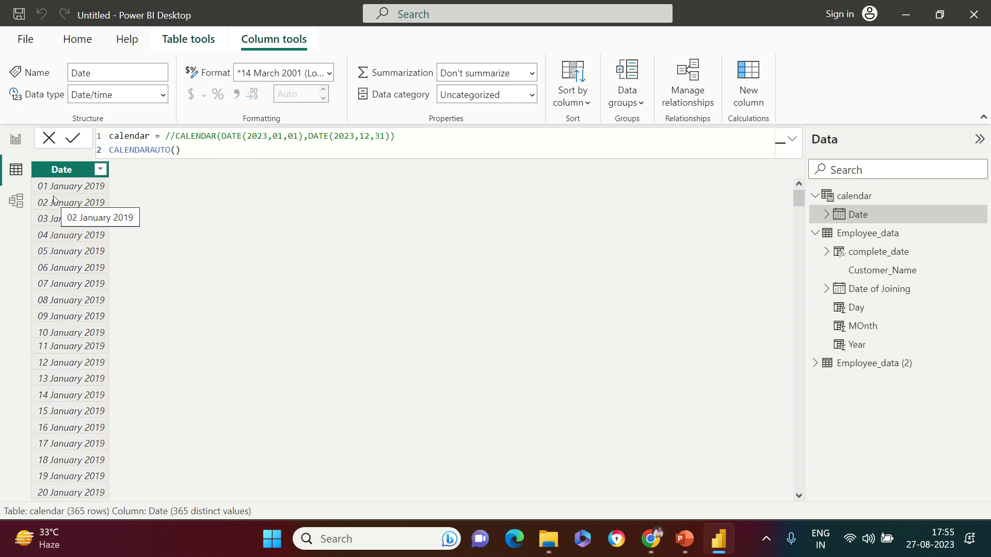
Step: Check the calendar table's dates from first to last row against the Date of Joining column in Employee_data
{"action": "scroll", "coordinate": [56, 217], "scroll_direction": "down", "scroll_amount": 10}
{"action": "scroll", "coordinate": [69, 377], "scroll_direction": "down", "scroll_amount": 20}
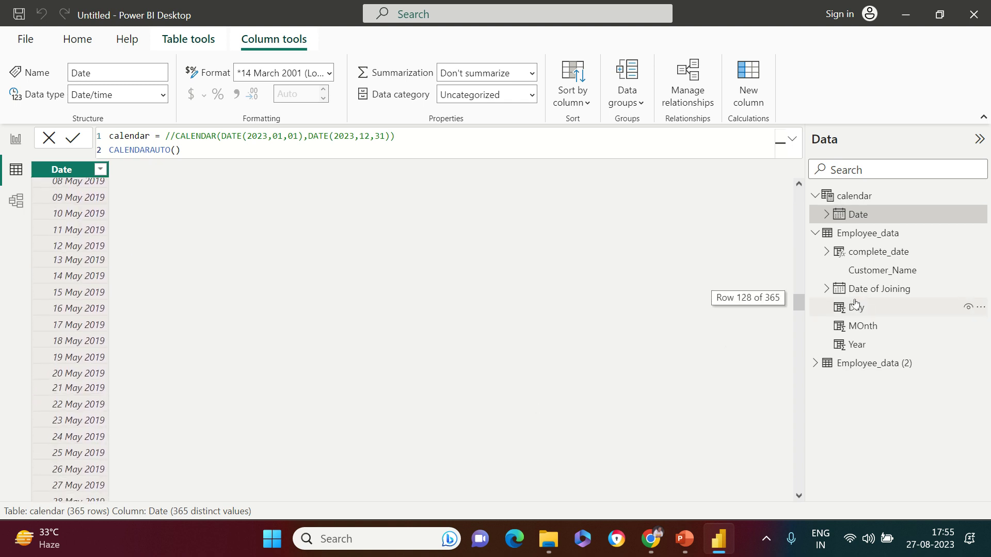
{"action": "left_click_drag", "start_coordinate": [799, 301], "coordinate": [619, 472]}
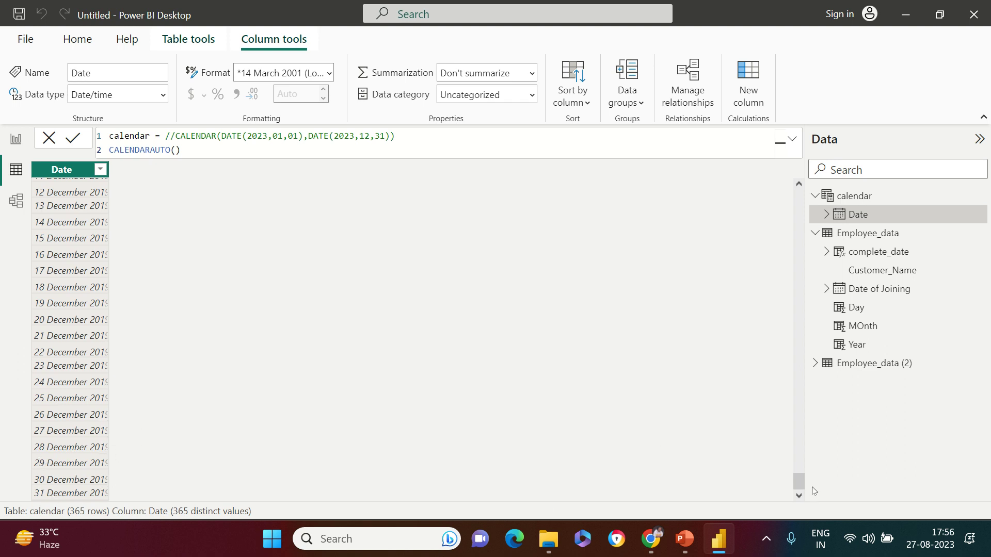
{"action": "left_click_drag", "start_coordinate": [798, 481], "coordinate": [799, 196]}
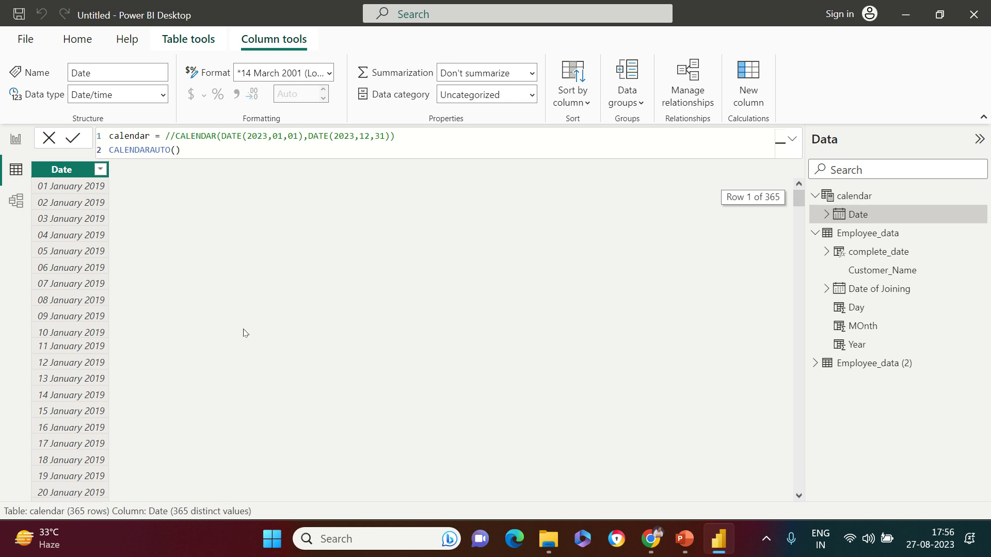
{"action": "left_click", "coordinate": [77, 250]}
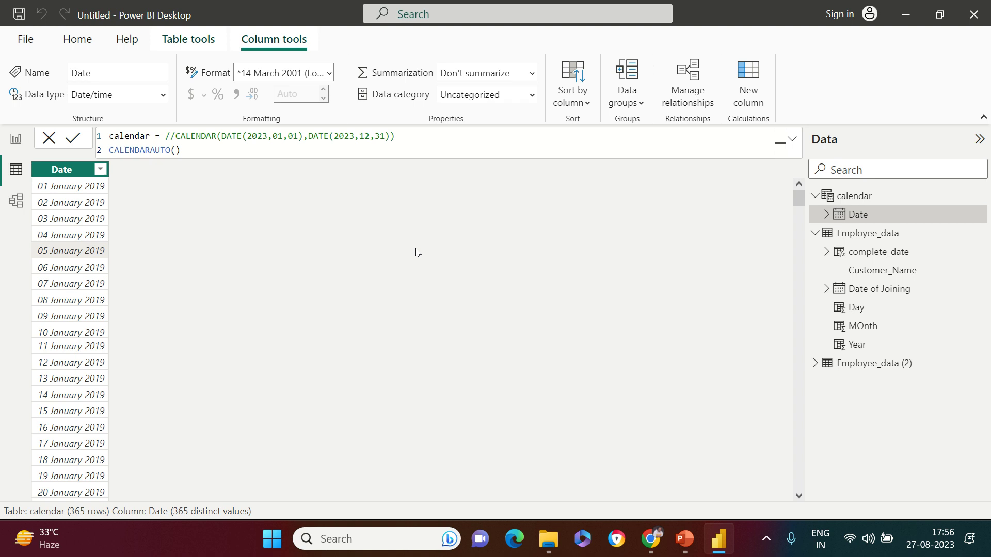
{"action": "left_click", "coordinate": [891, 287]}
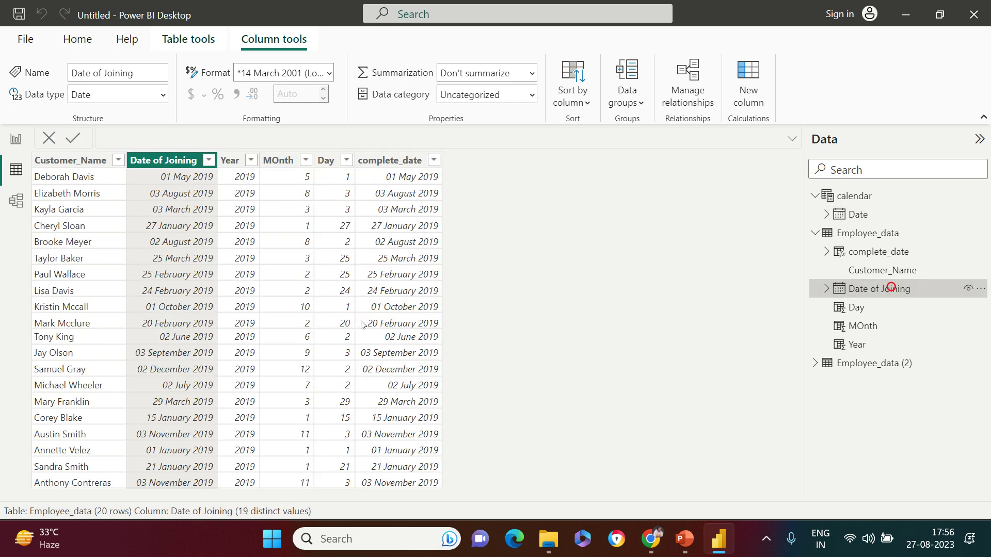
{"action": "left_click", "coordinate": [190, 238]}
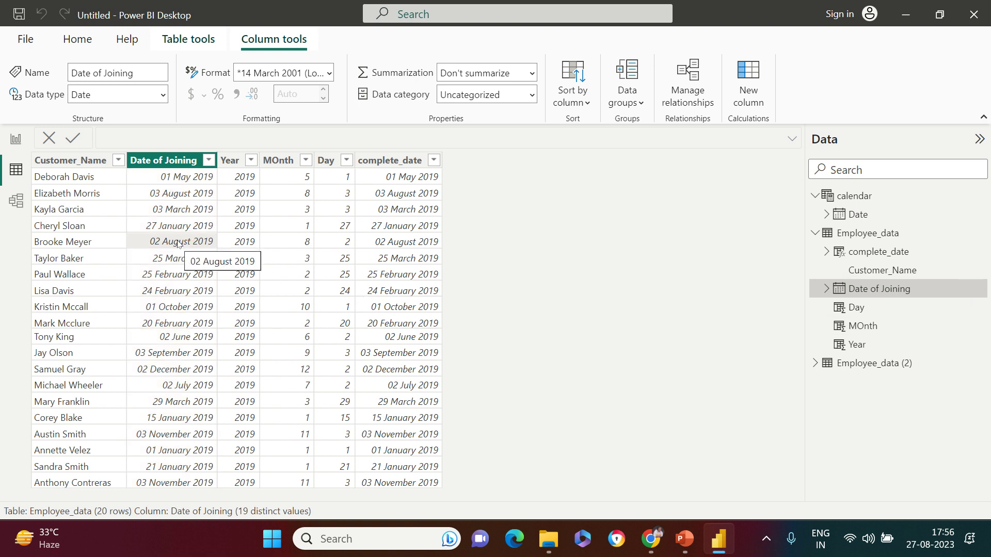
{"action": "left_click", "coordinate": [185, 179]}
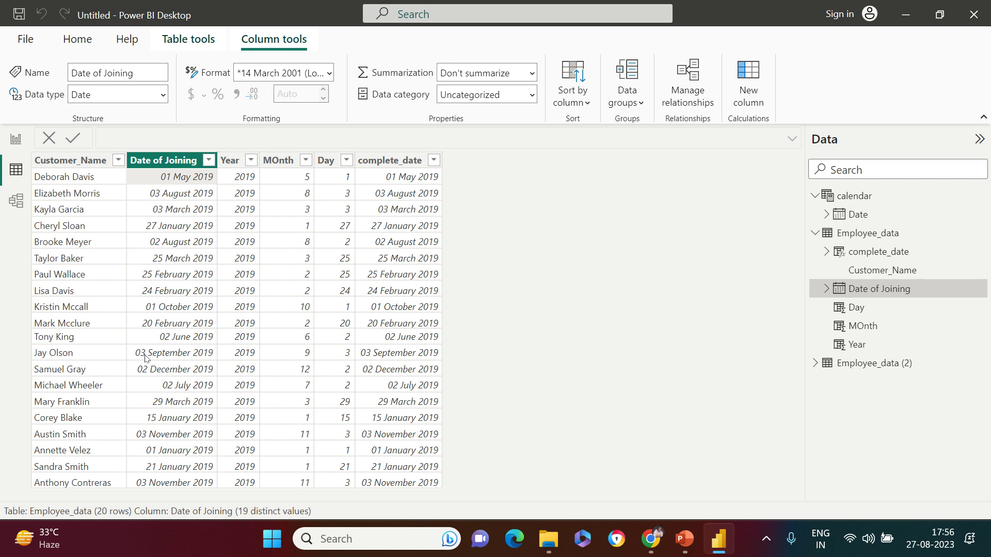
{"action": "left_click", "coordinate": [854, 216]}
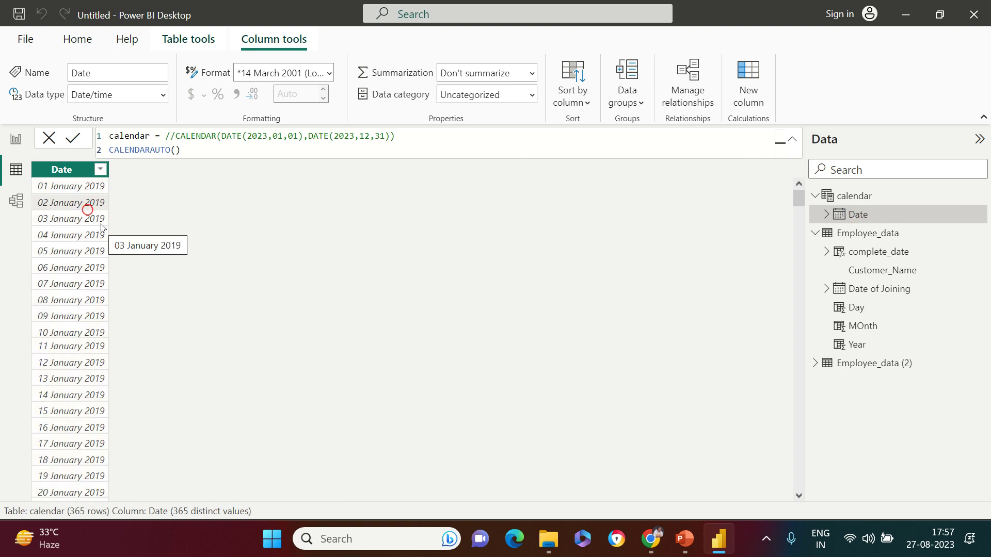